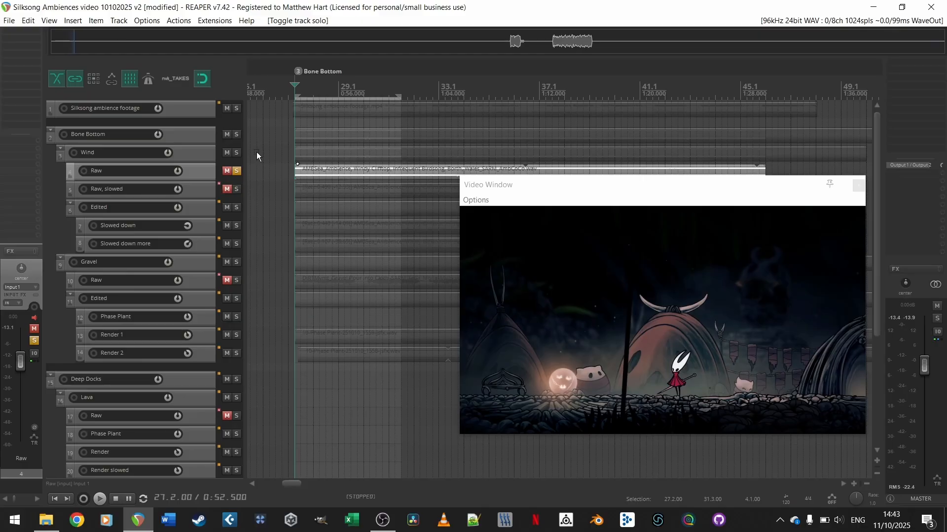
# Play the soloed raw wind recording, and check the item properties of the clip on the Raw, slowed track.
pyautogui.press('space')
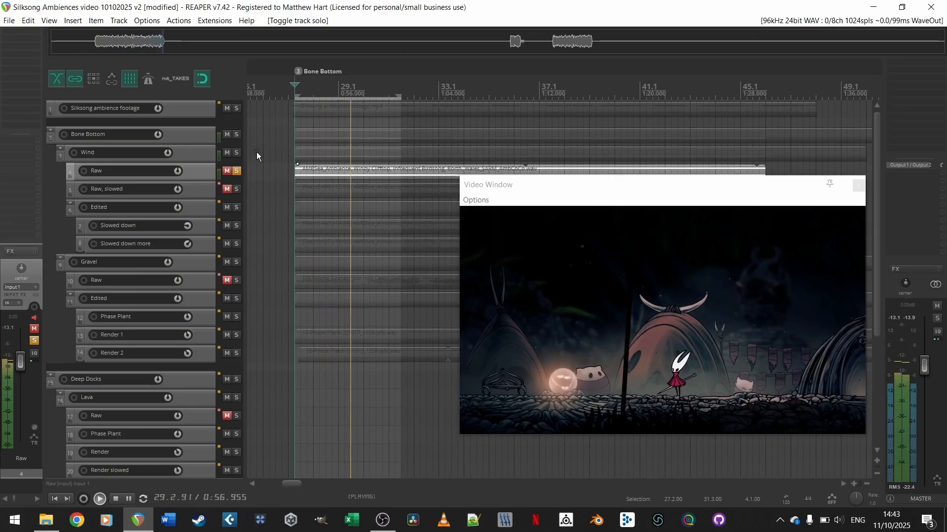
pyautogui.press('space')
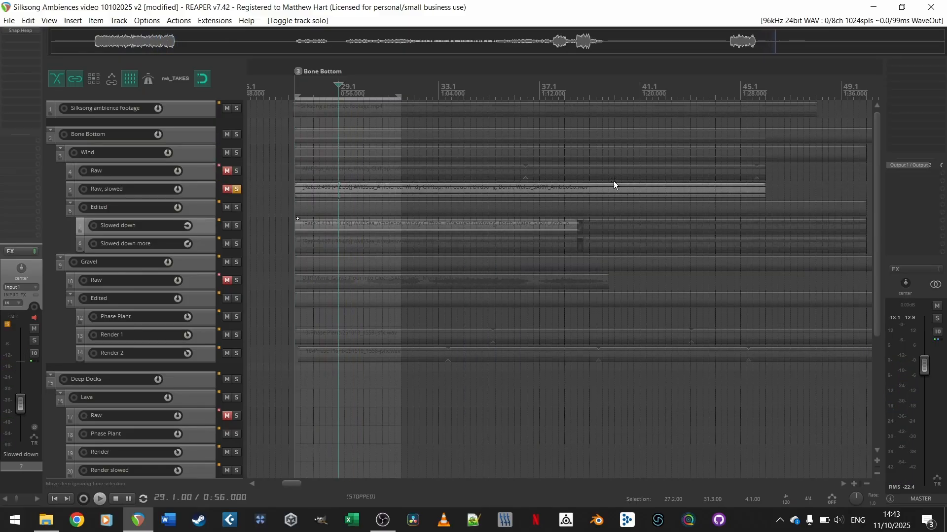
pyautogui.moveTo(764, 192); pyautogui.dragTo(689, 192)
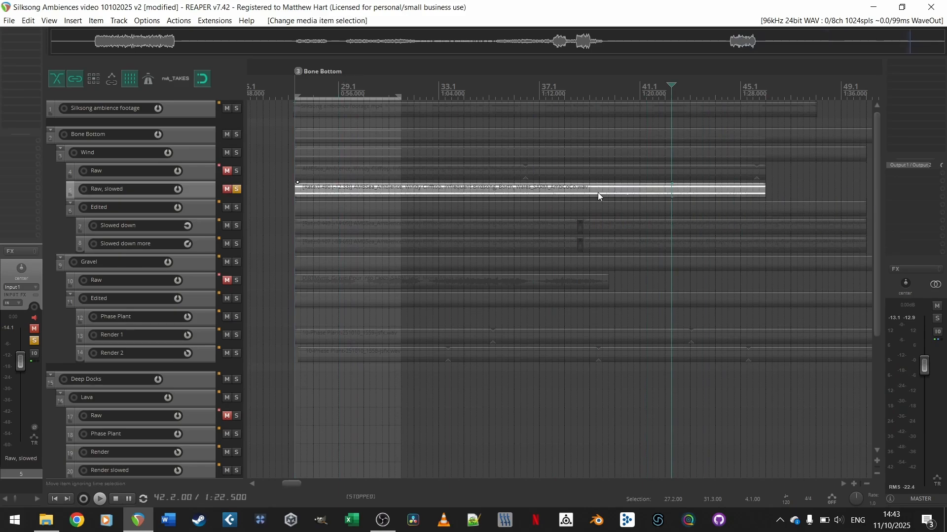
pyautogui.doubleClick(598, 193)
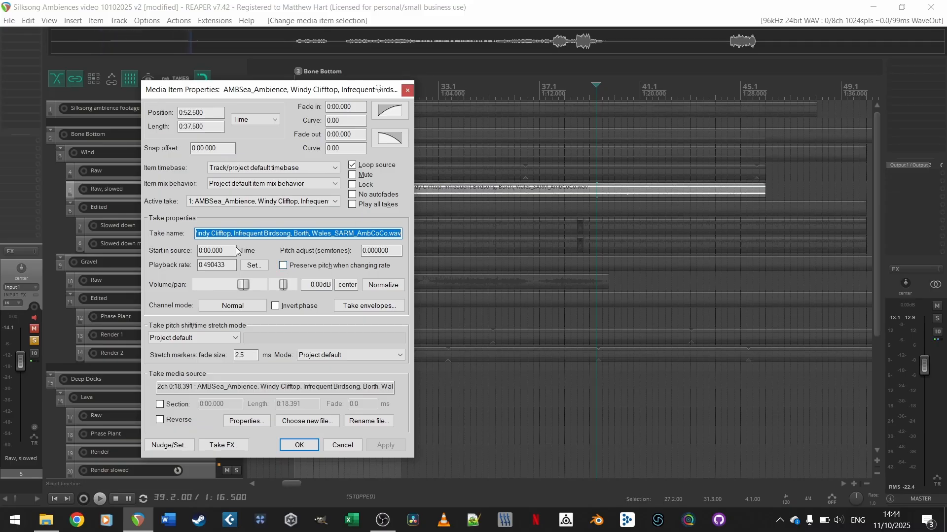
pyautogui.click(404, 92)
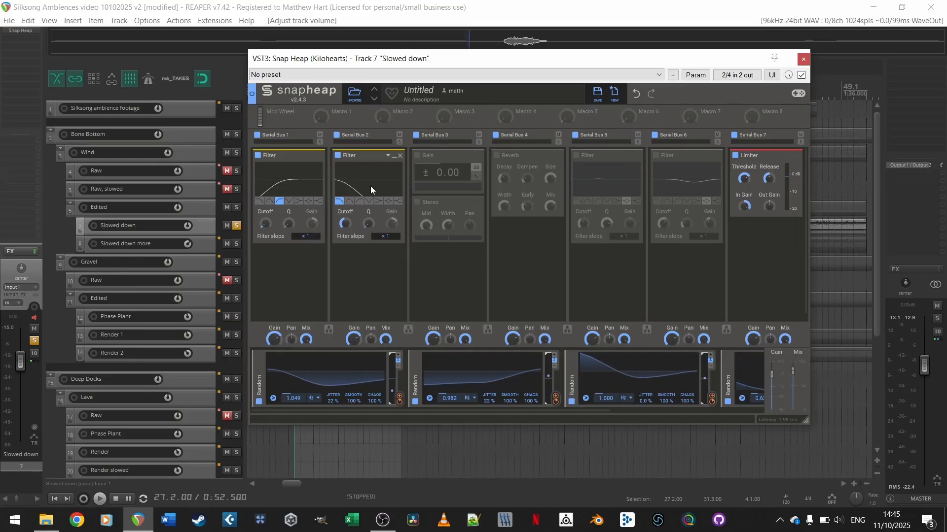
# Enable Gain, Stereo, Reverb and the Serial Bus 5 and 6 Filters in Snap Heap on the Slowed down track.
pyautogui.click(418, 155)
pyautogui.moveTo(443, 185)
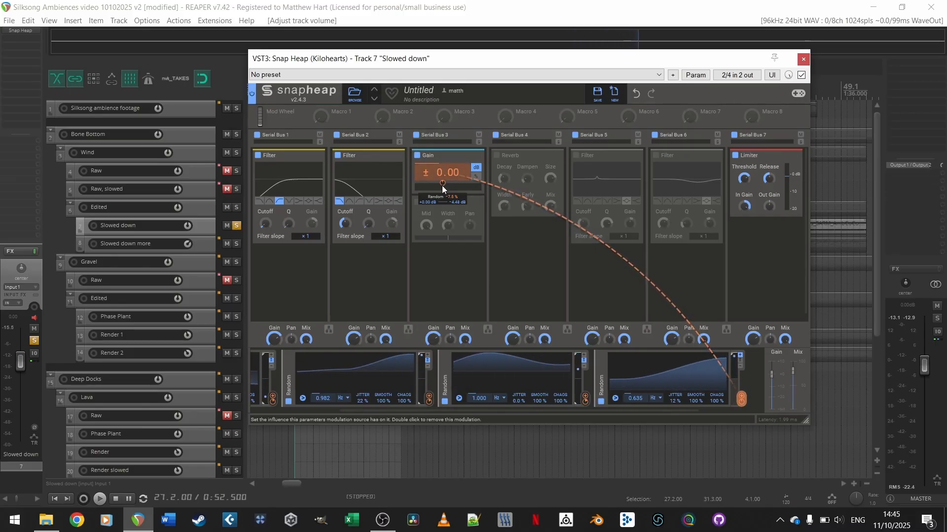
pyautogui.doubleClick(442, 183)
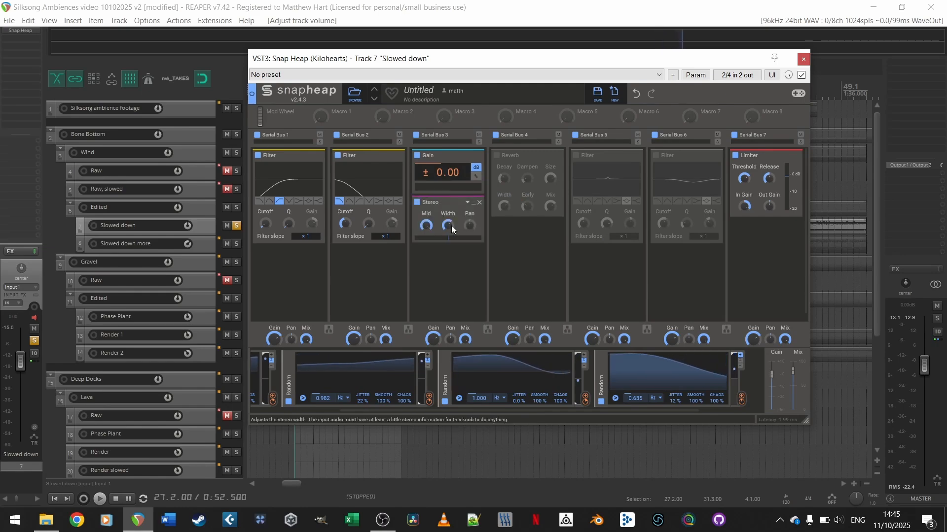
pyautogui.click(497, 155)
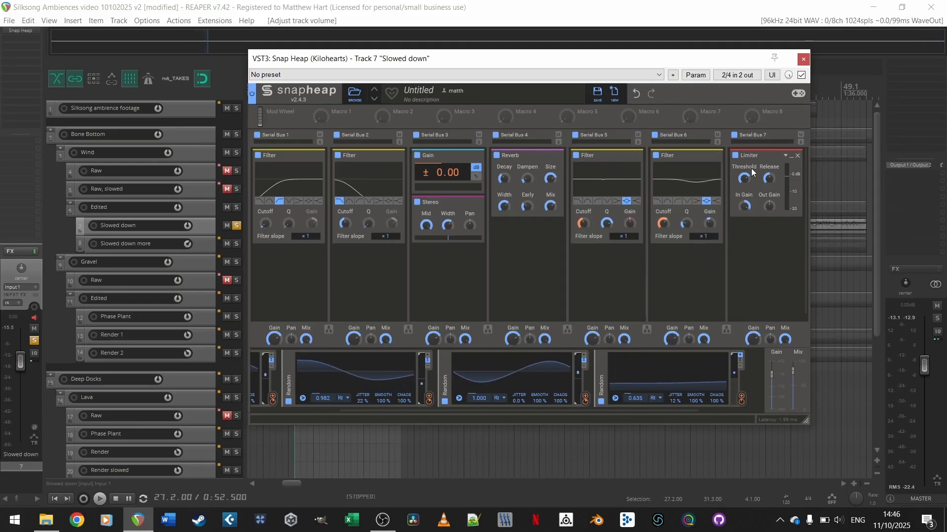
# Play back the soloed Slowed down wind track with its effects, and close the Snap Heap window.
pyautogui.press('space')
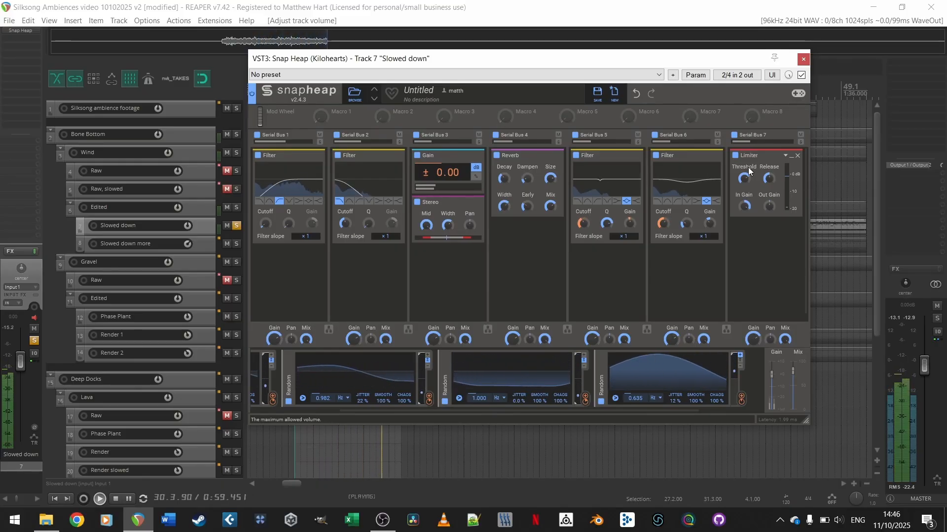
pyautogui.press('space')
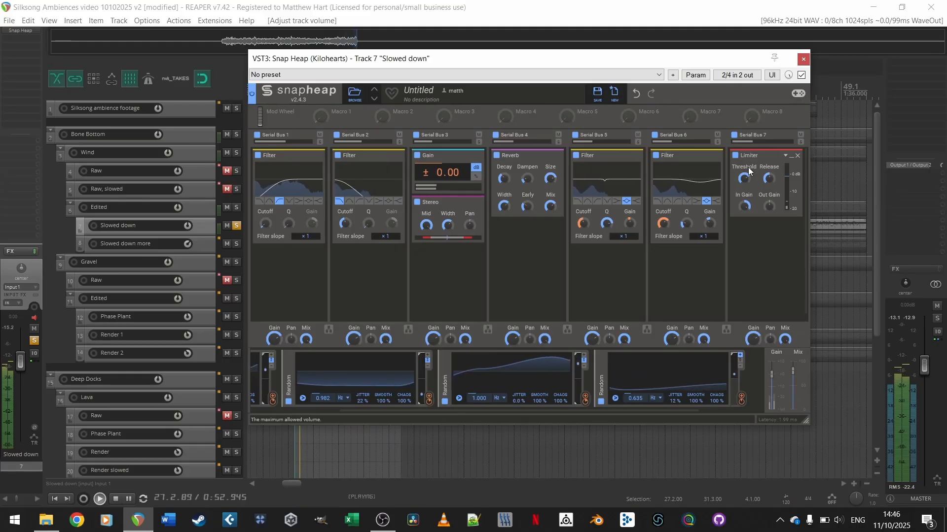
pyautogui.click(803, 59)
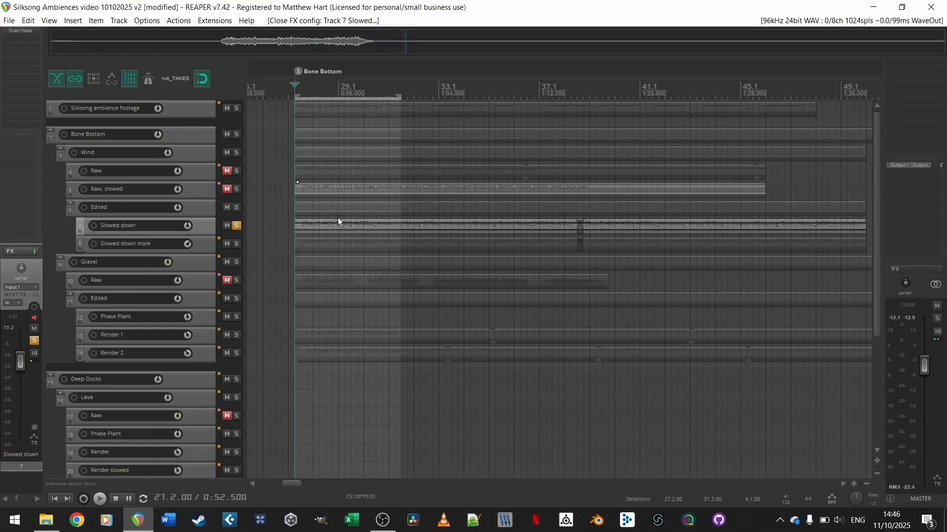
# Listen to the soloed Edited wind group, combining the Slowed down and Slowed down more layers.
pyautogui.hscroll(10, 304, 232)
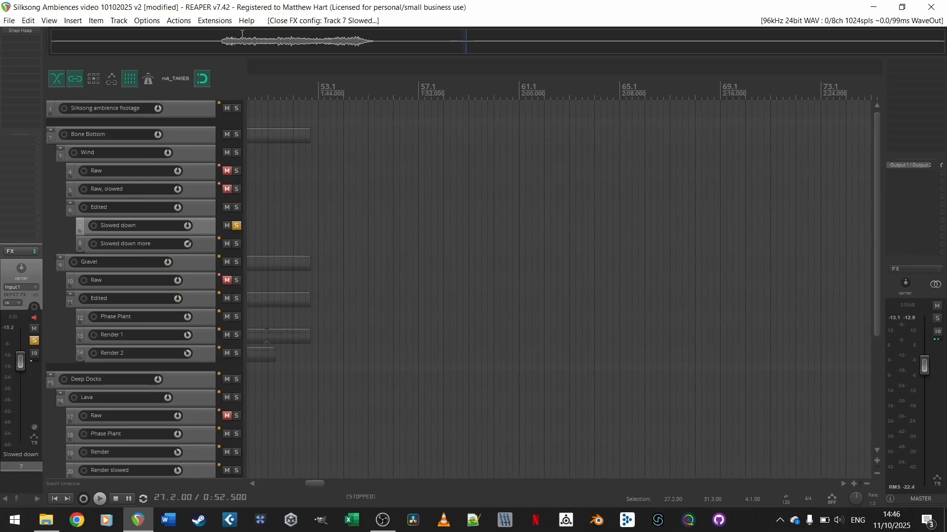
pyautogui.moveTo(238, 41); pyautogui.dragTo(383, 227)
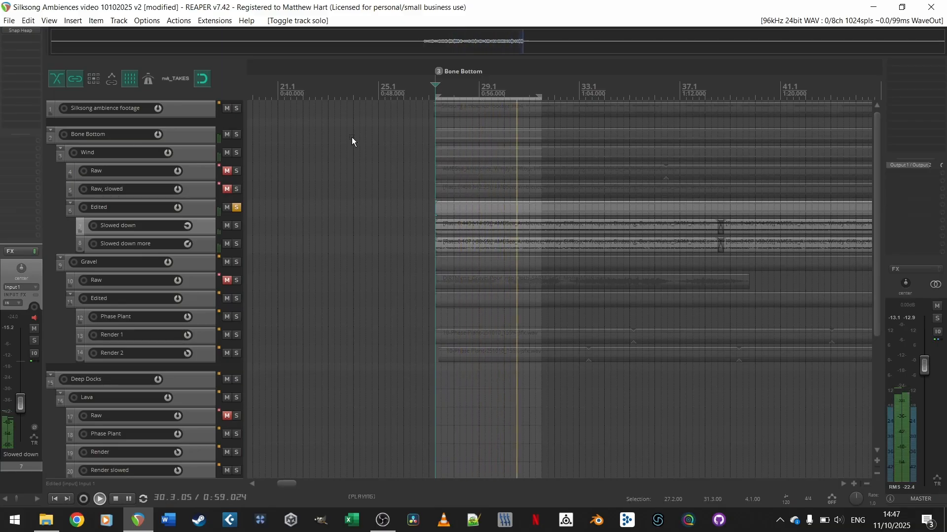
pyautogui.press('space')
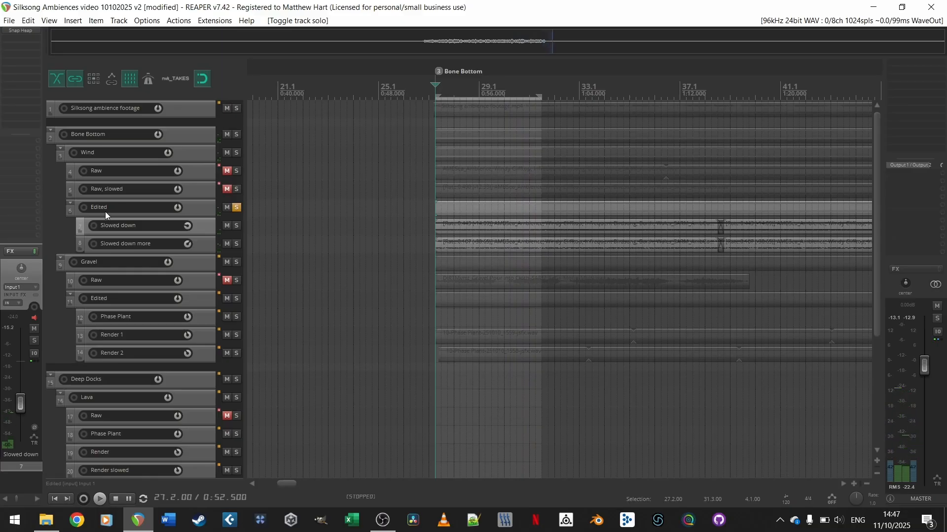
# Turn off solo on the Edited wind group, and audition the raw gravel recording in solo.
pyautogui.click(236, 207)
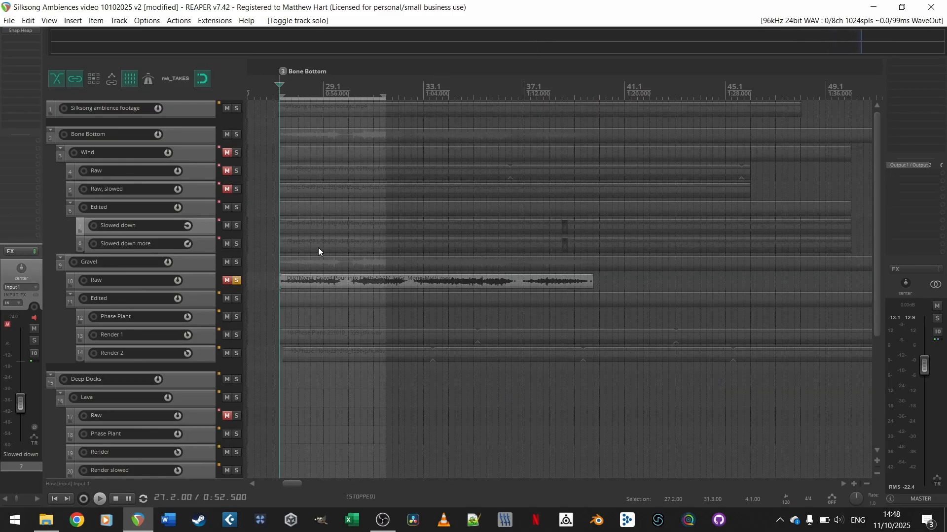
pyautogui.press('space')
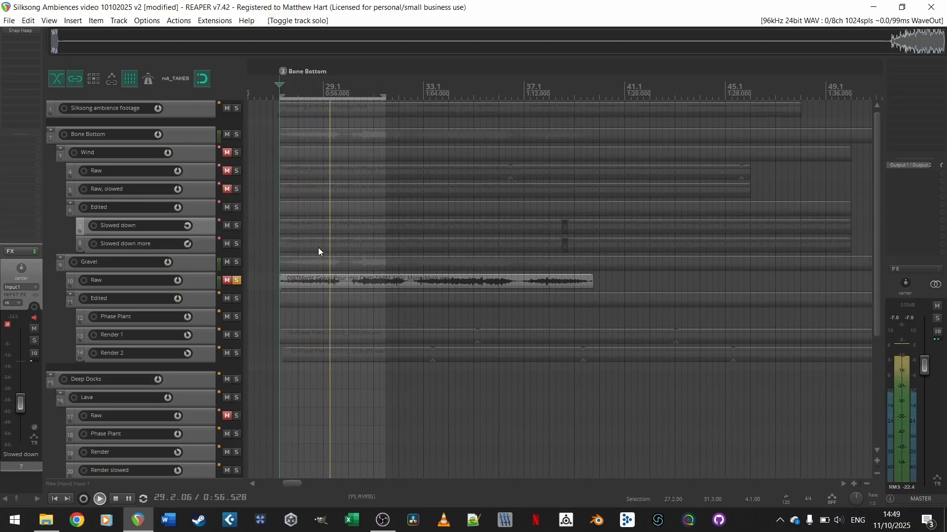
pyautogui.press('space')
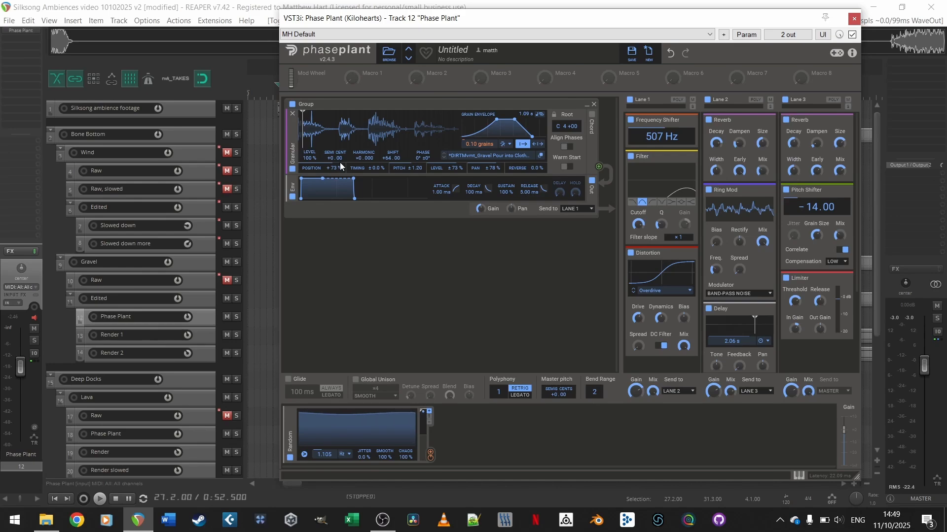
# Arm the gravel Phase Plant track for recording, and open the virtual MIDI keyboard beside the plugin window.
pyautogui.click(94, 317)
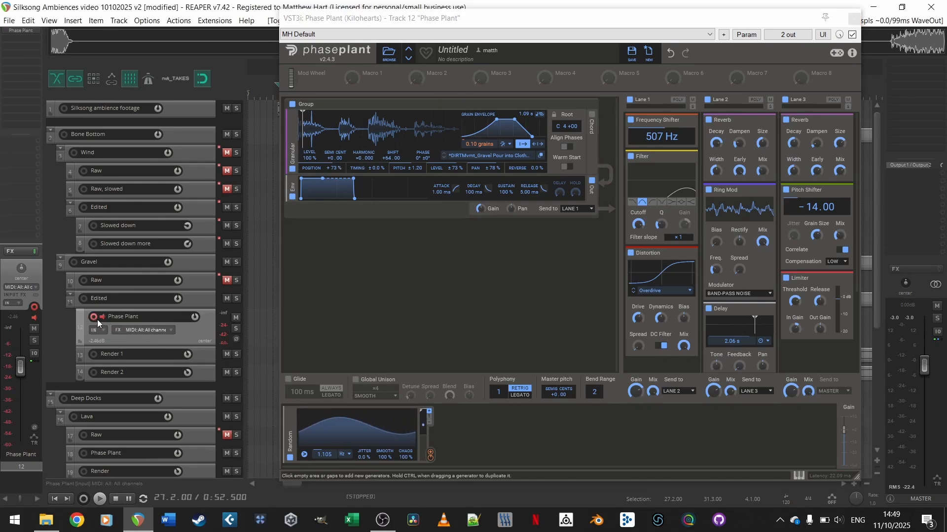
pyautogui.hotkey('alt', 'b')
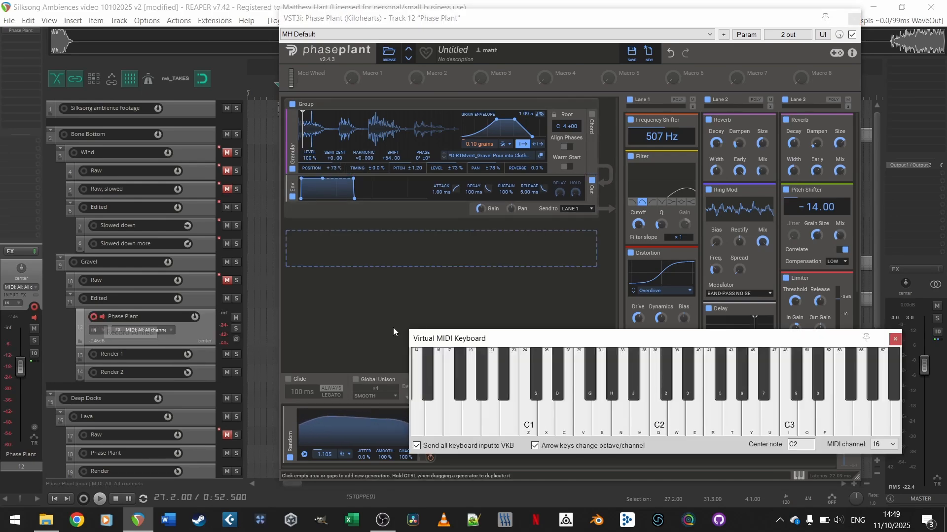
pyautogui.moveTo(481, 341); pyautogui.dragTo(396, 347)
pyautogui.moveTo(396, 347); pyautogui.dragTo(159, 341)
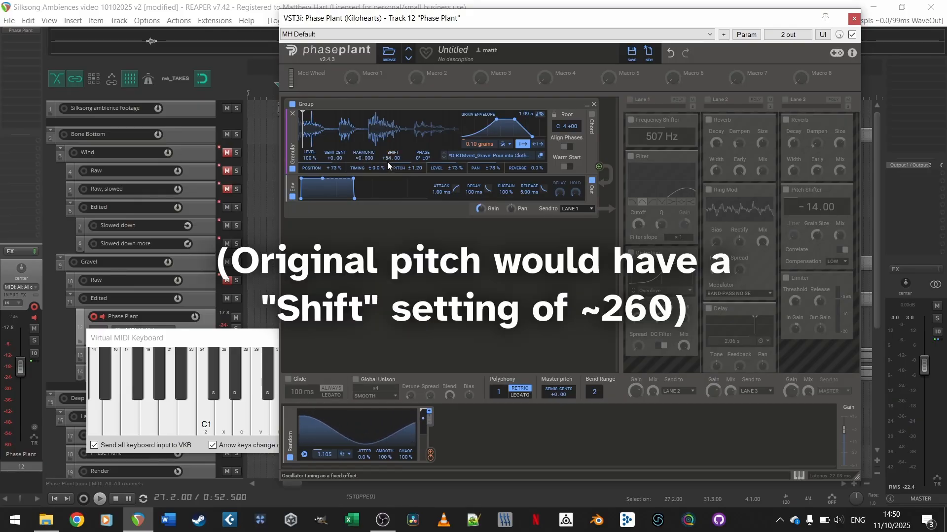
# Enable Lane 1 in the gravel Phase Plant patch, and review its Frequency Shifter, Filter and Distortion effects.
pyautogui.click(630, 100)
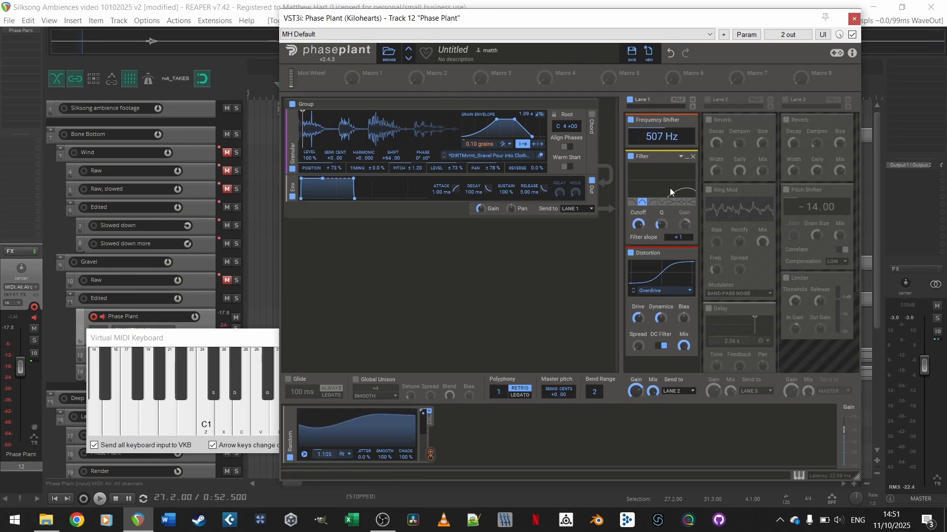
pyautogui.scroll(-1, 655, 204)
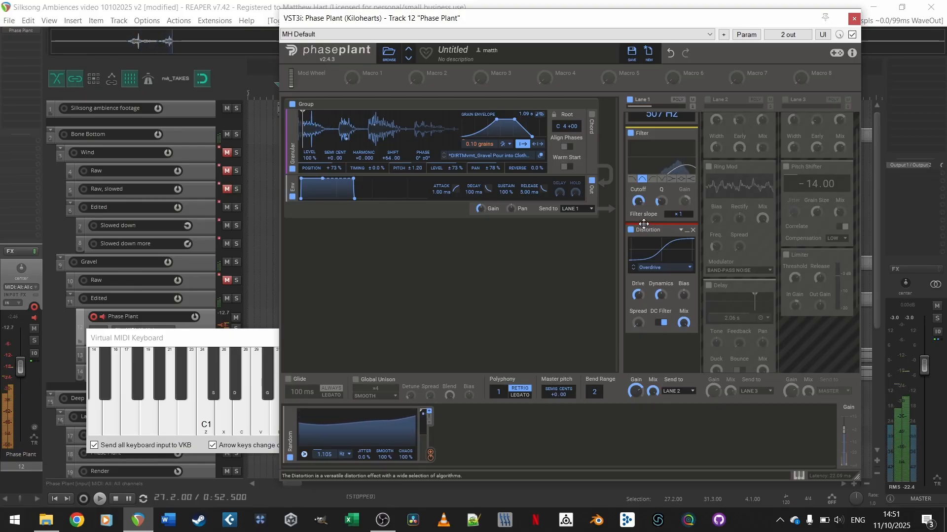
pyautogui.scroll(1, 685, 151)
# Enable Lane 2 in the gravel Phase Plant patch, and review its Reverb, Ring Mod and Delay effects.
pyautogui.click(707, 99)
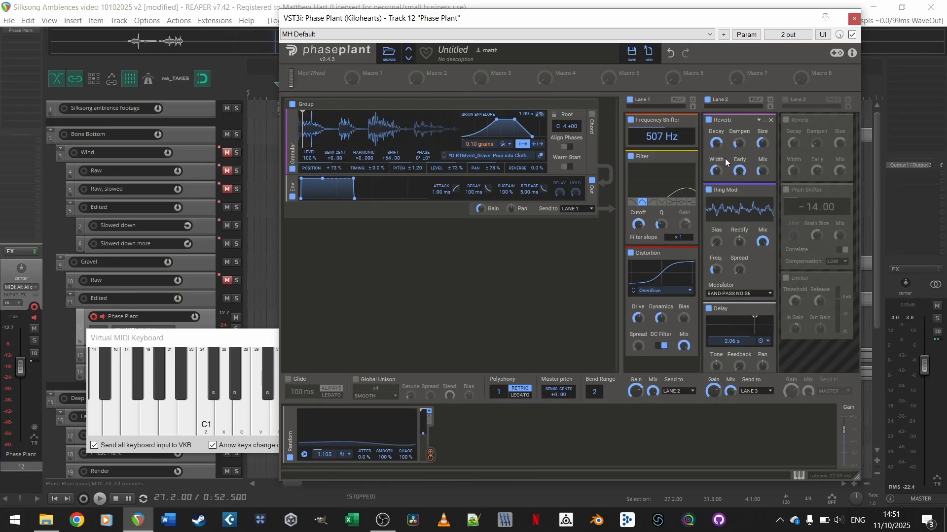
pyautogui.scroll(-1, 741, 183)
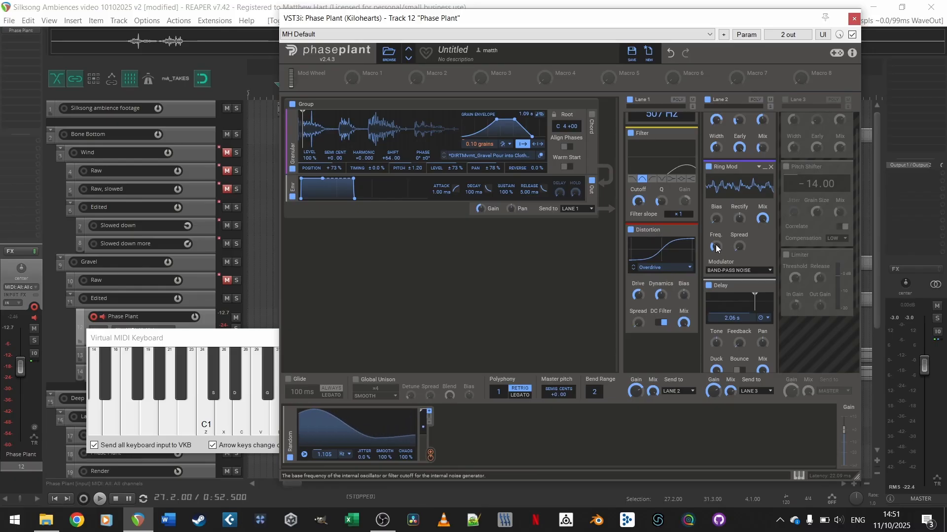
pyautogui.scroll(-2, 724, 298)
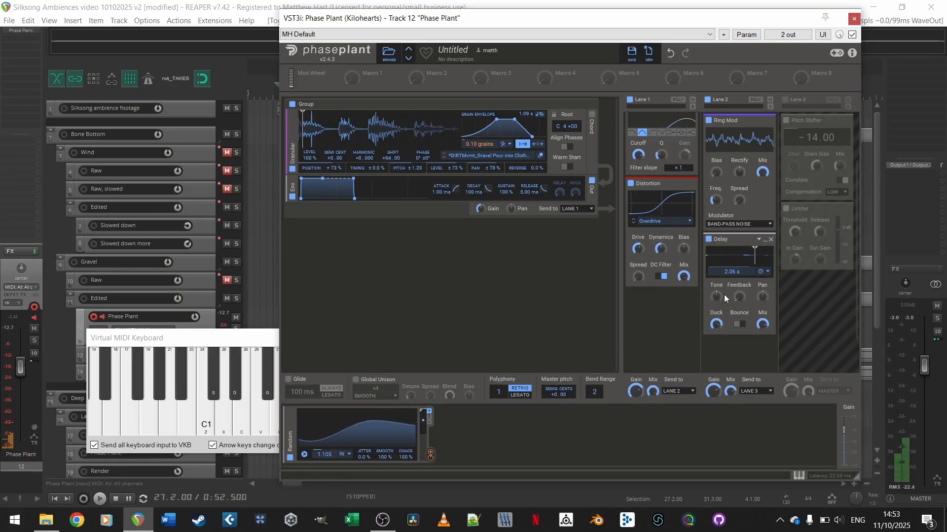
pyautogui.scroll(3, 732, 300)
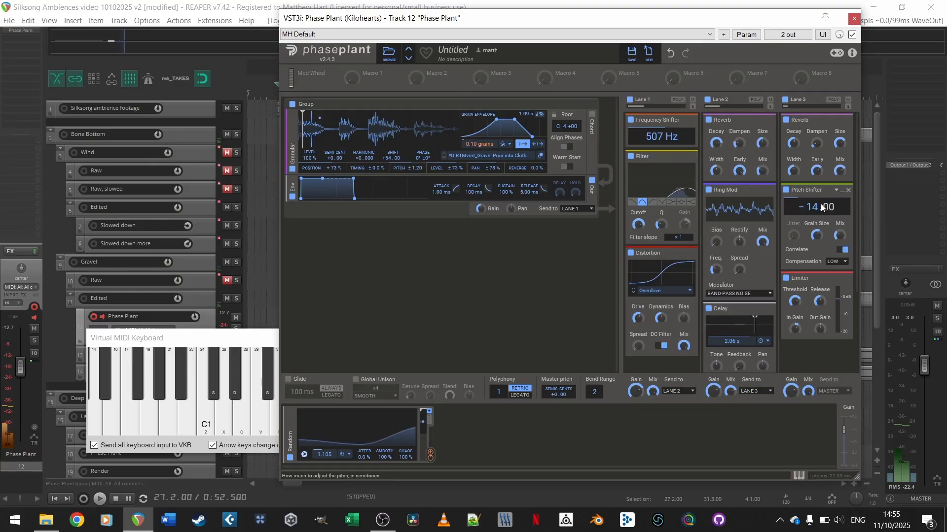
# Close the gravel Phase Plant window, and play the note C2 on the virtual MIDI keyboard.
pyautogui.click(855, 19)
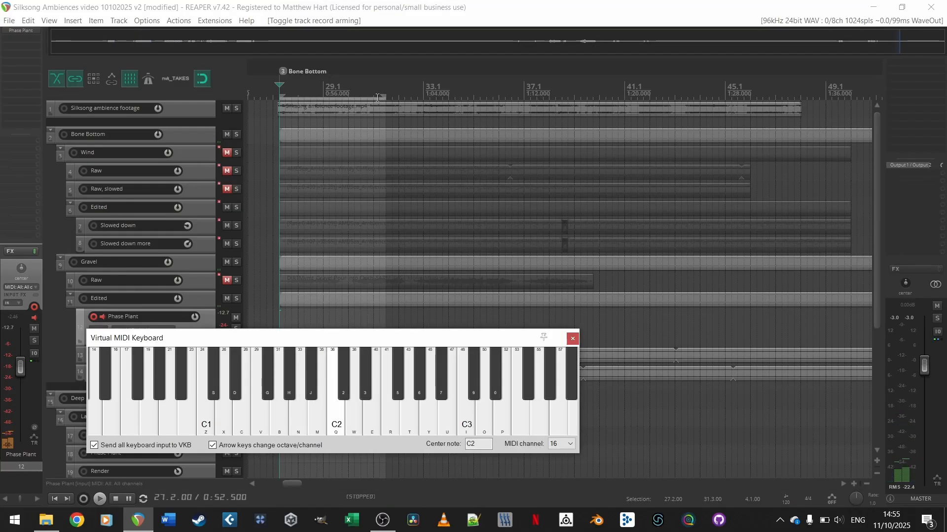
pyautogui.press('q')
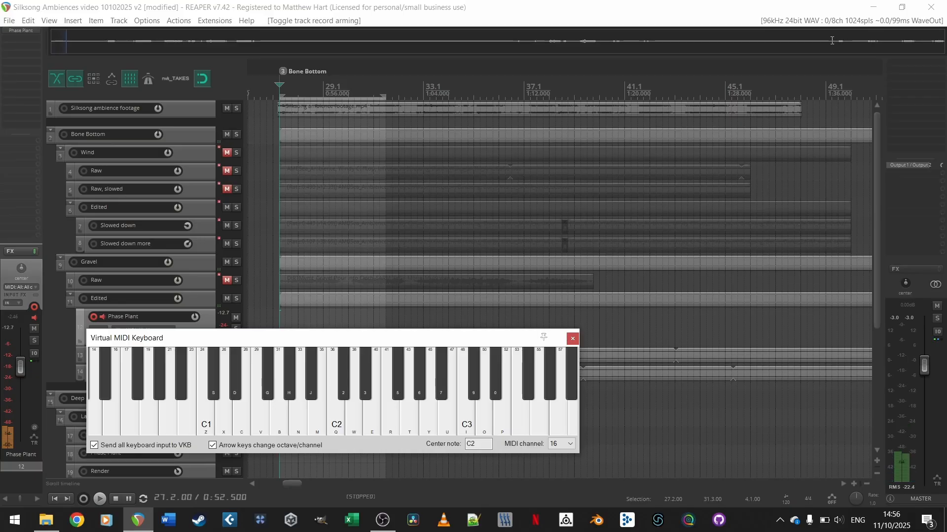
# Solo the raw lava recording in the Deep Docks section, play it back, and turn its solo off again.
pyautogui.moveTo(830, 43); pyautogui.dragTo(645, 405)
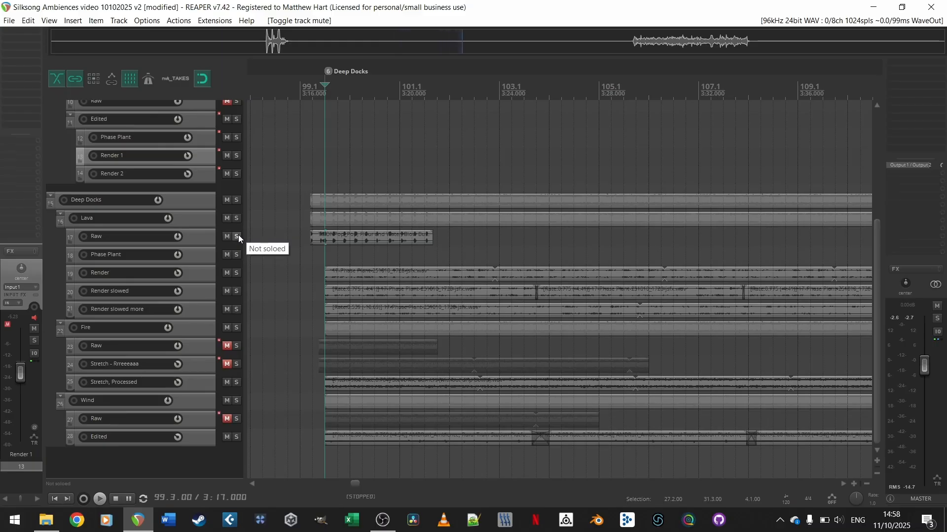
pyautogui.click(238, 235)
pyautogui.press('space')
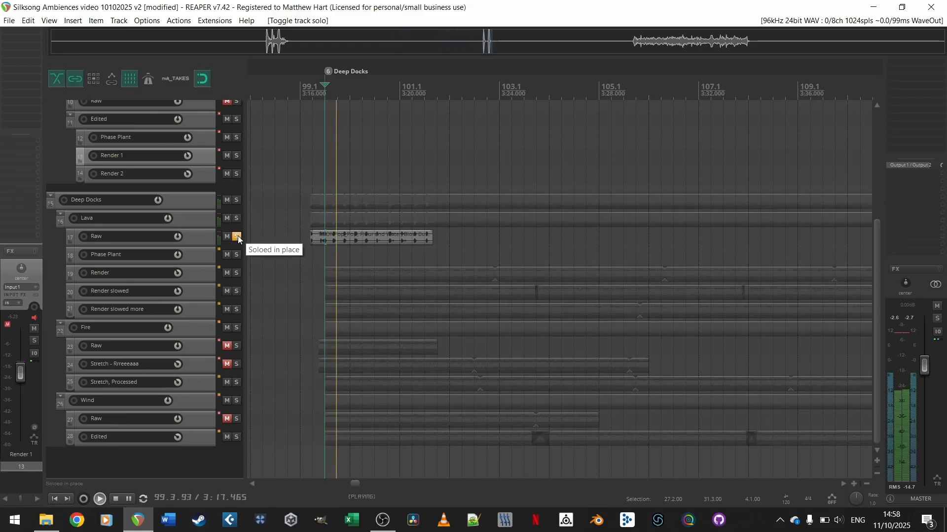
pyautogui.press('space')
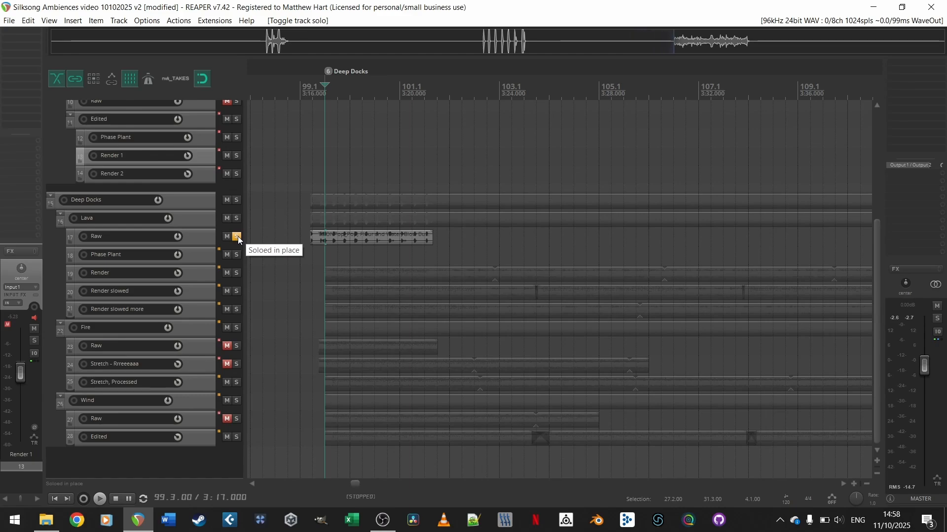
pyautogui.click(238, 237)
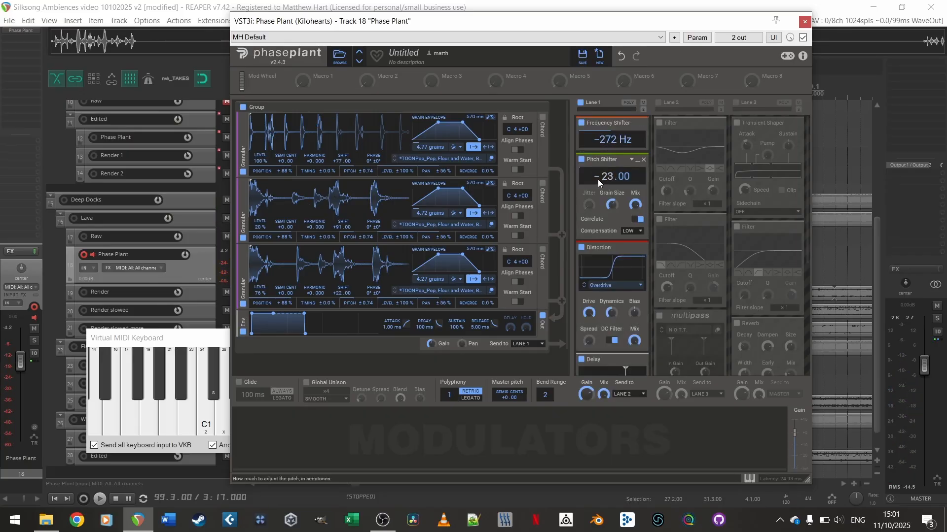
# Examine the Pitch Shifter, Distortion and Delay settings in Lane 1 of the lava Phase Plant patch.
pyautogui.scroll(-2, 599, 176)
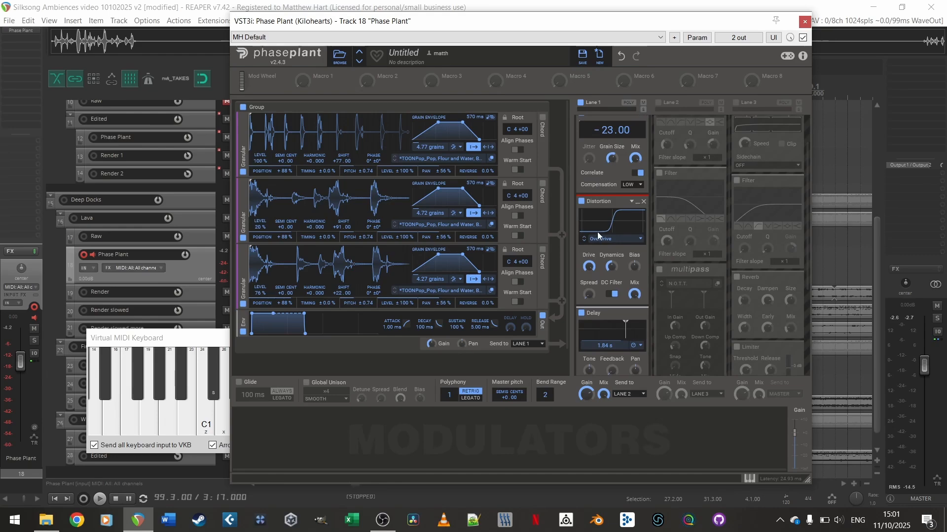
pyautogui.scroll(-3, 598, 219)
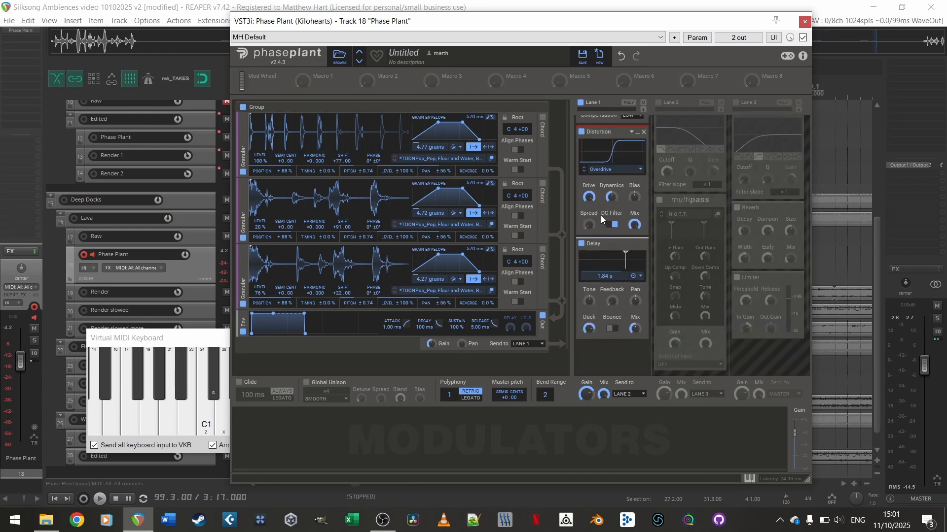
pyautogui.scroll(3, 624, 245)
pyautogui.scroll(-3, 625, 245)
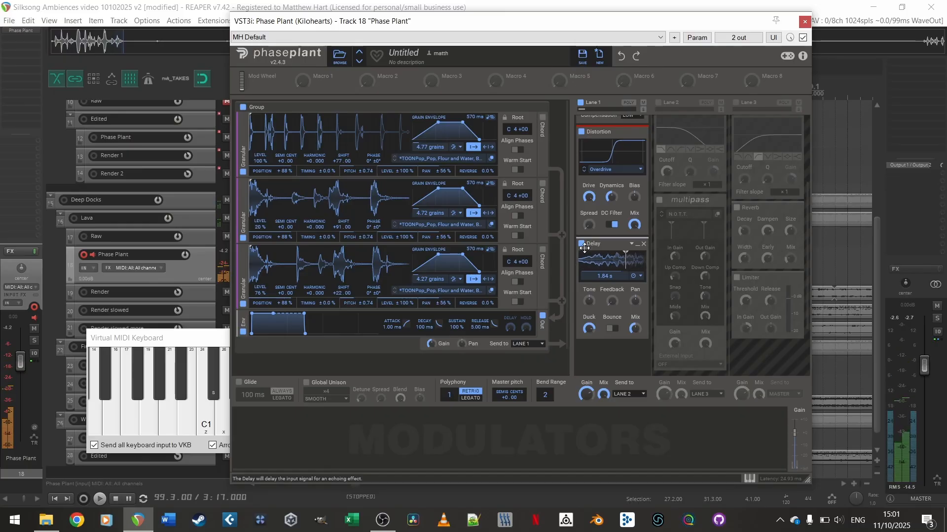
# Enable Lane 2 in the lava Phase Plant patch, review its filters, and toggle its Multipass effect.
pyautogui.scroll(1, 694, 158)
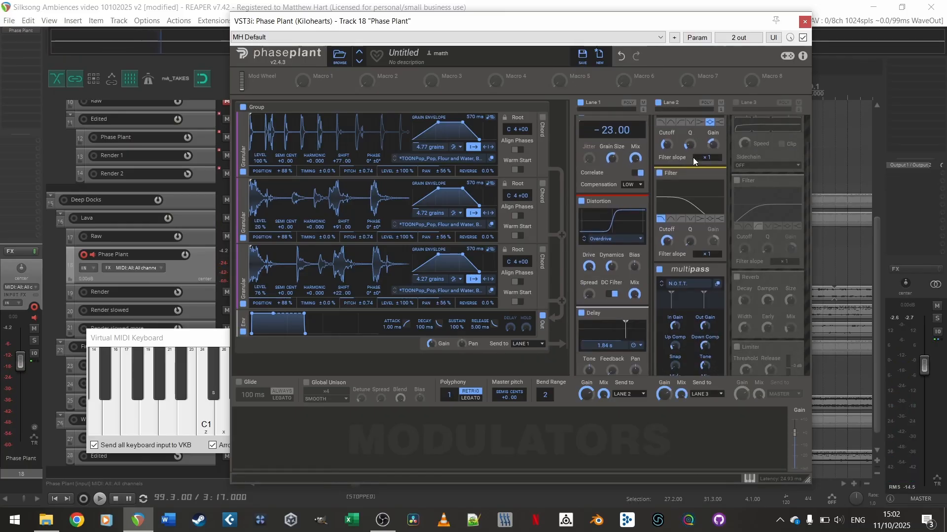
pyautogui.scroll(-2, 693, 158)
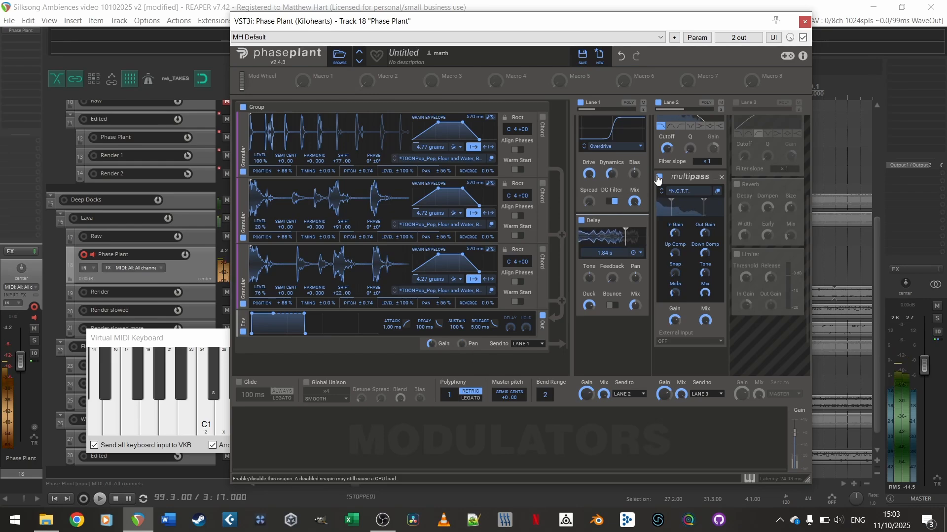
pyautogui.click(658, 178)
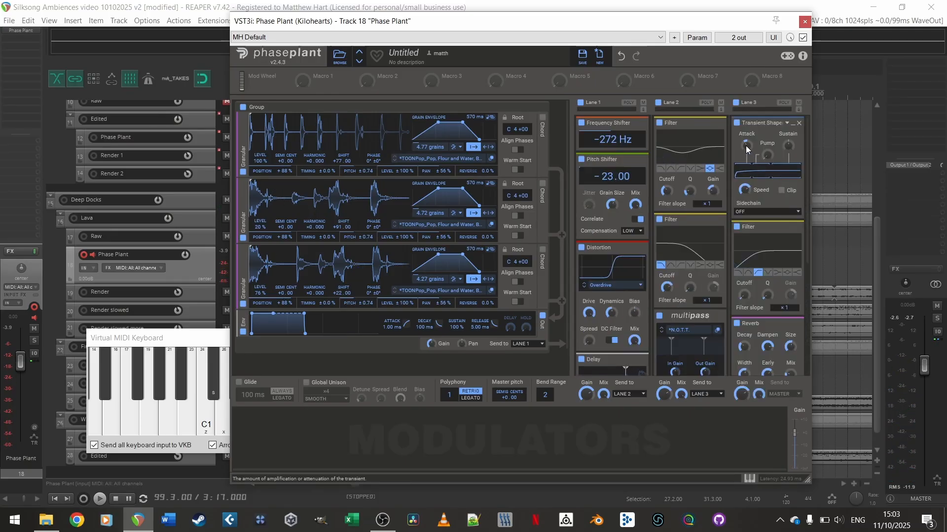
# Enable Lane 3, review its Transient Shaper, Filter, Reverb and Limiter, and play the note C1 on the virtual MIDI keyboard.
pyautogui.scroll(-3, 754, 163)
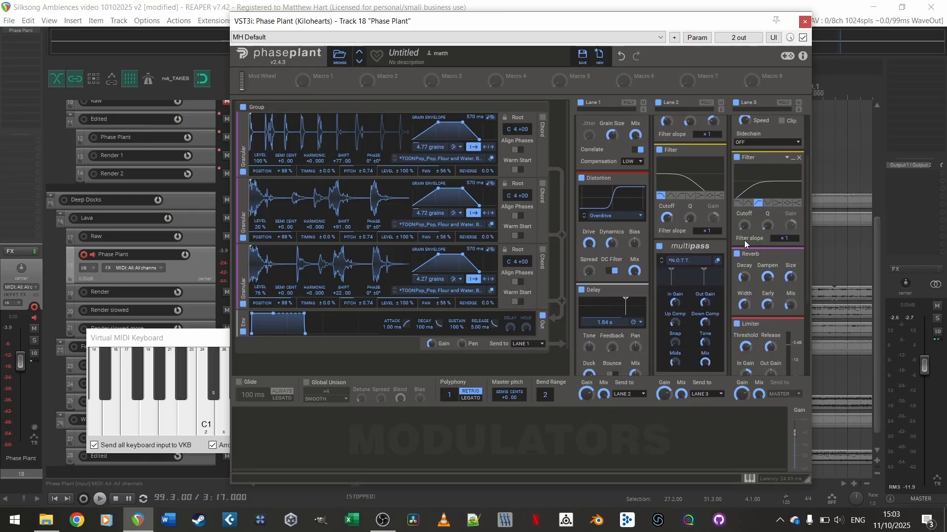
pyautogui.scroll(-1, 745, 243)
pyautogui.press('z')
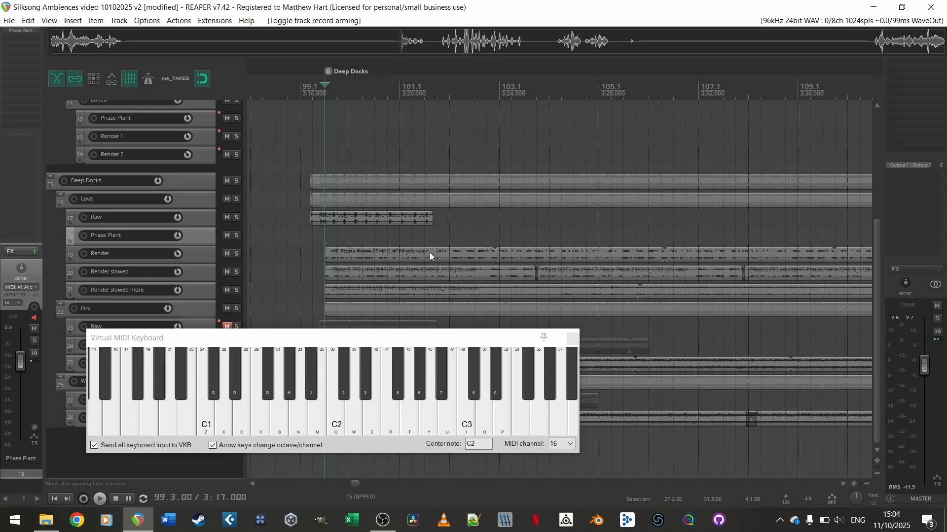
# Select the first item on the Render slowed lava track, close the virtual MIDI keyboard, and open that track's ReaEQ.
pyautogui.click(368, 270)
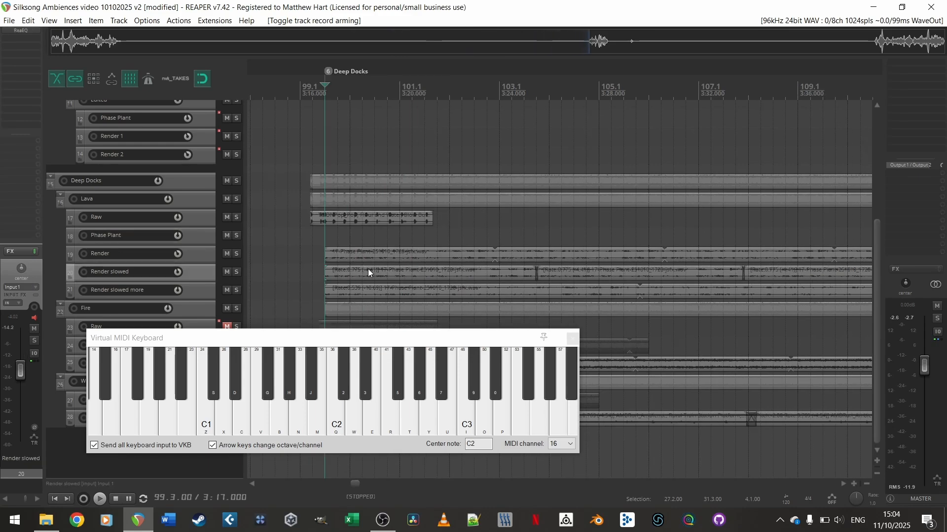
pyautogui.click(368, 268)
pyautogui.hotkey('alt', 'b')
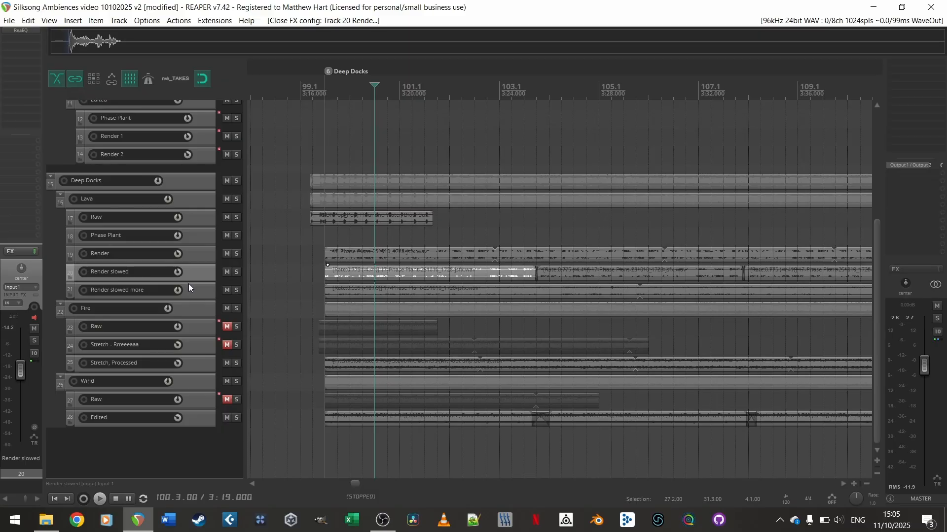
pyautogui.click(21, 32)
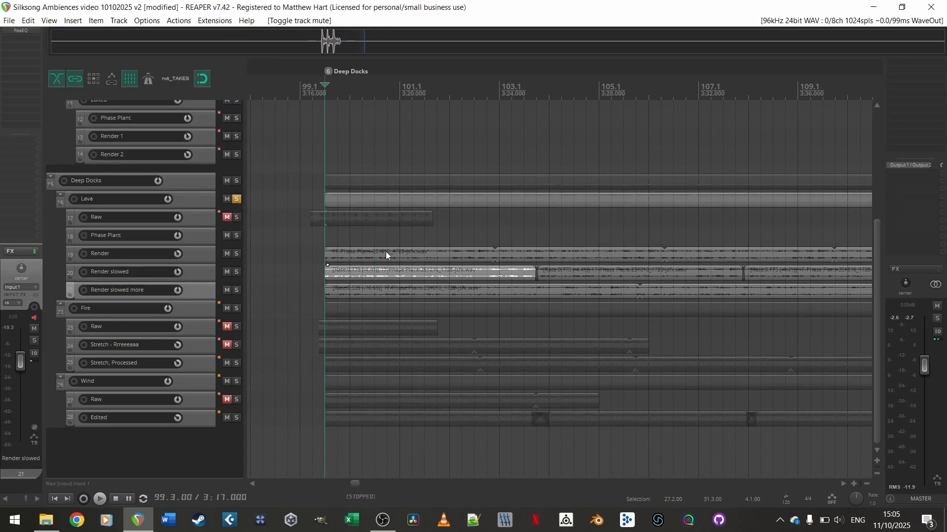
# Play back the soloed Lava group from the start of the Deep Docks section.
pyautogui.press('space')
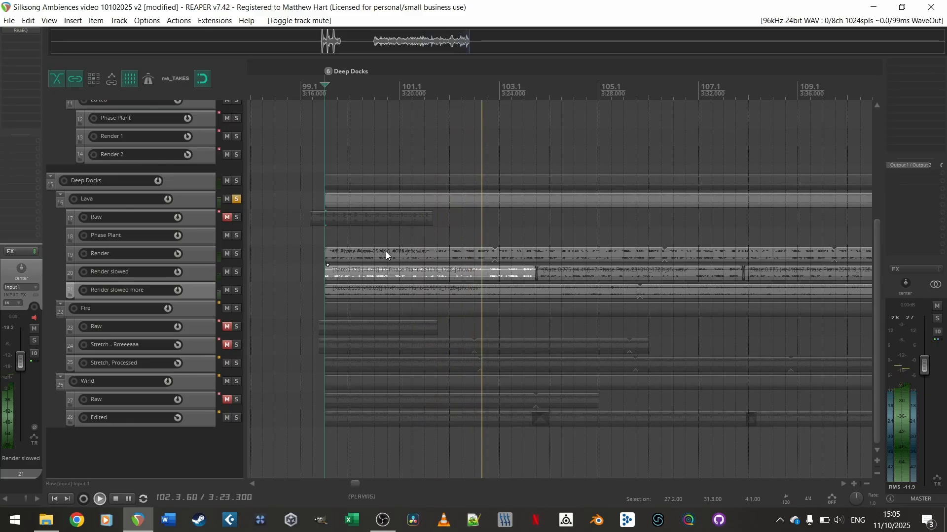
pyautogui.press('space')
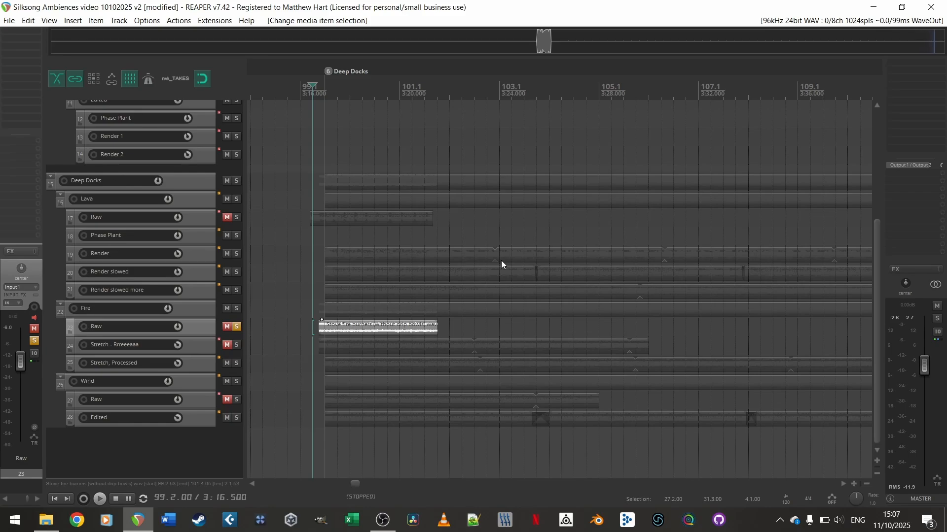
# Play back the soloed raw stove fire recording in the Fire group, and turn its solo off again.
pyautogui.press('space')
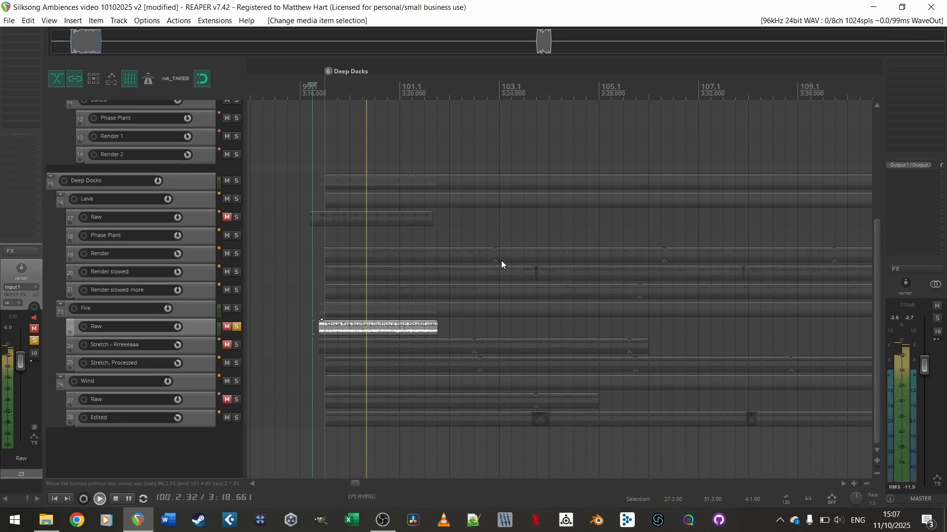
pyautogui.press('space')
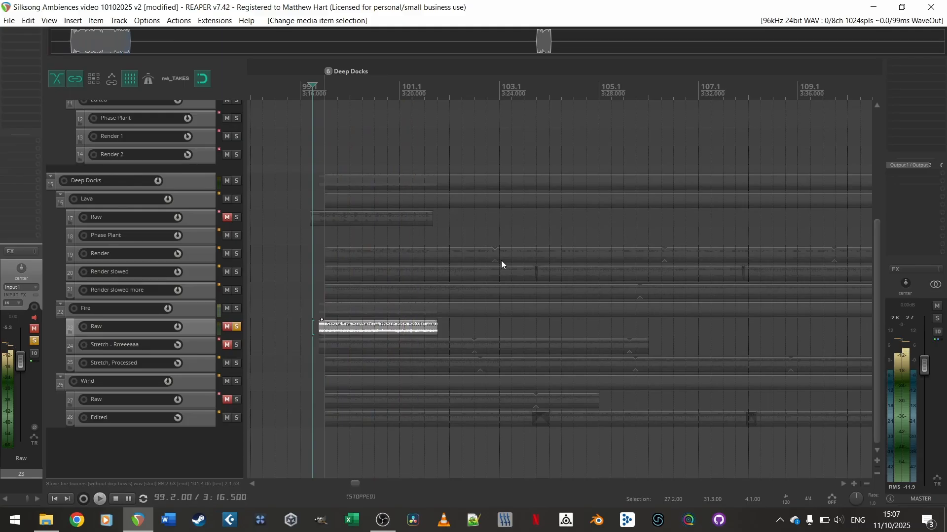
pyautogui.click(236, 327)
# Open the item properties of the stretched fire recording, and examine its Rrreeeaaa pitch shift mode and pitch adjustment.
pyautogui.press('F2')
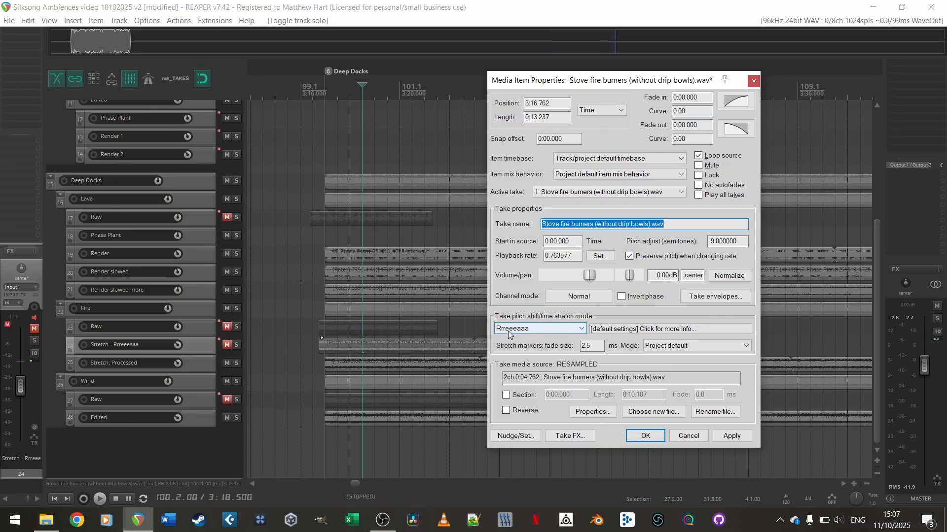
pyautogui.click(539, 331)
pyautogui.click(540, 331)
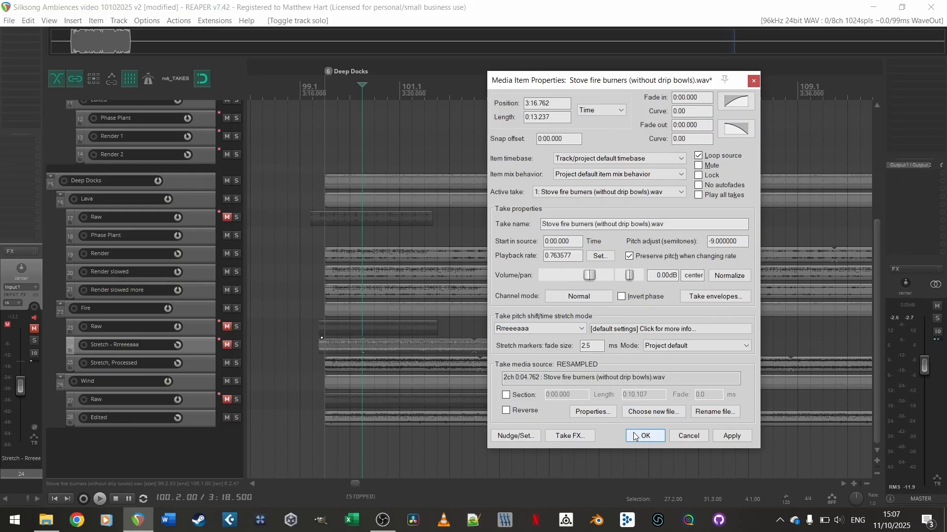
pyautogui.click(734, 243)
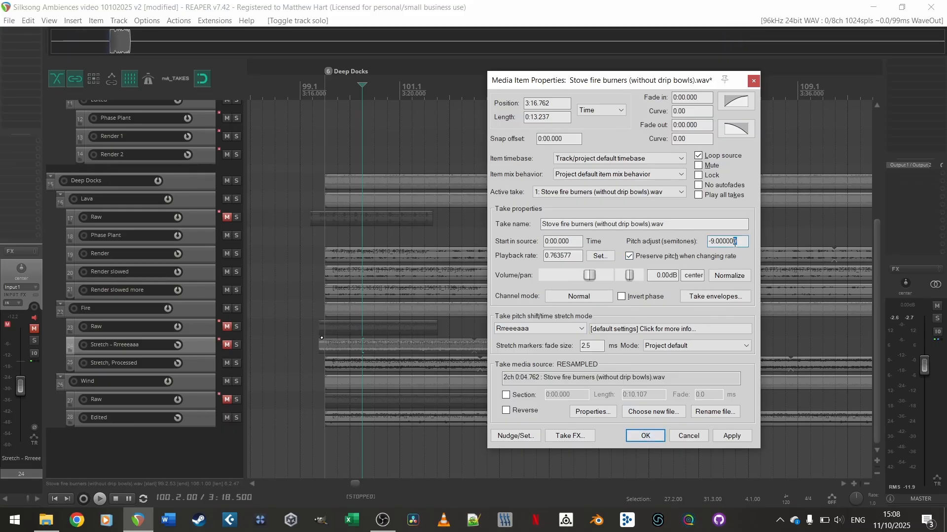
pyautogui.moveTo(735, 242); pyautogui.dragTo(710, 245)
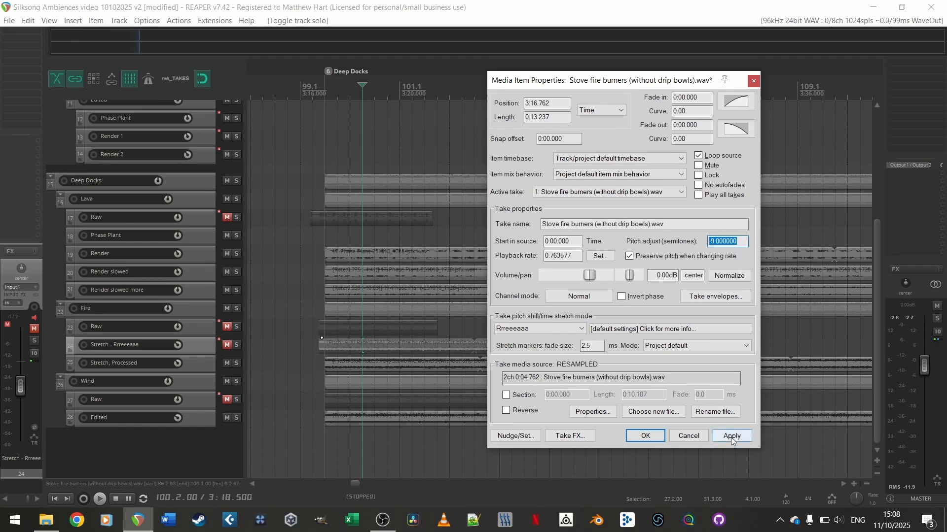
# Review Snap Heap on the Stretch, Processed fire track, play the soloed track back, and turn its solo off.
pyautogui.press('space')
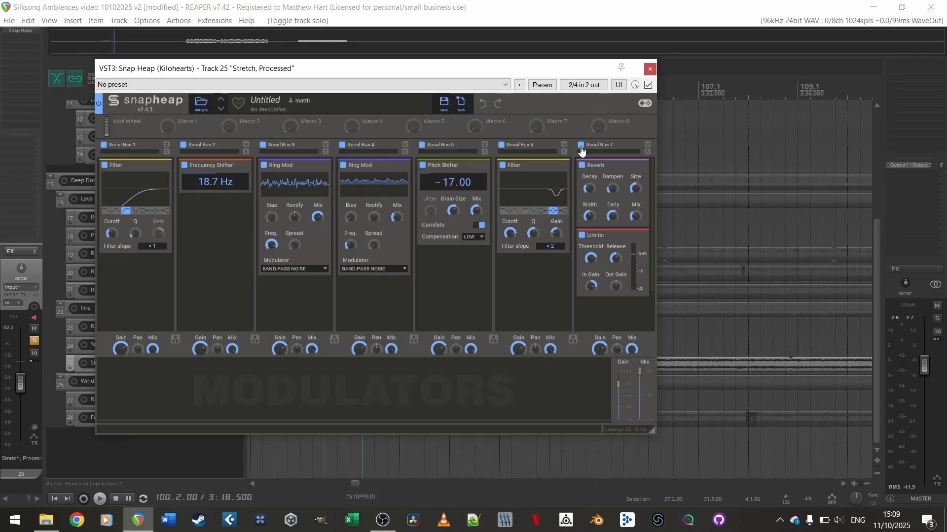
pyautogui.press('space')
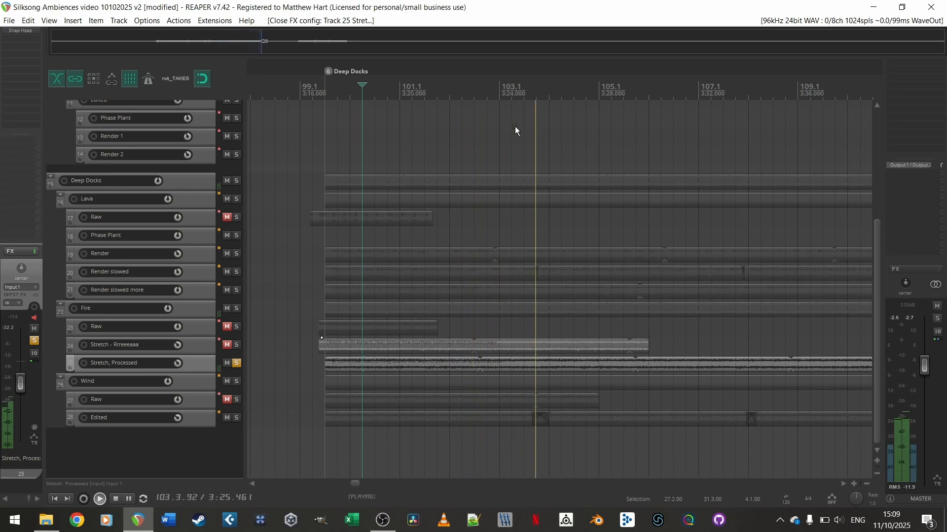
pyautogui.press('space')
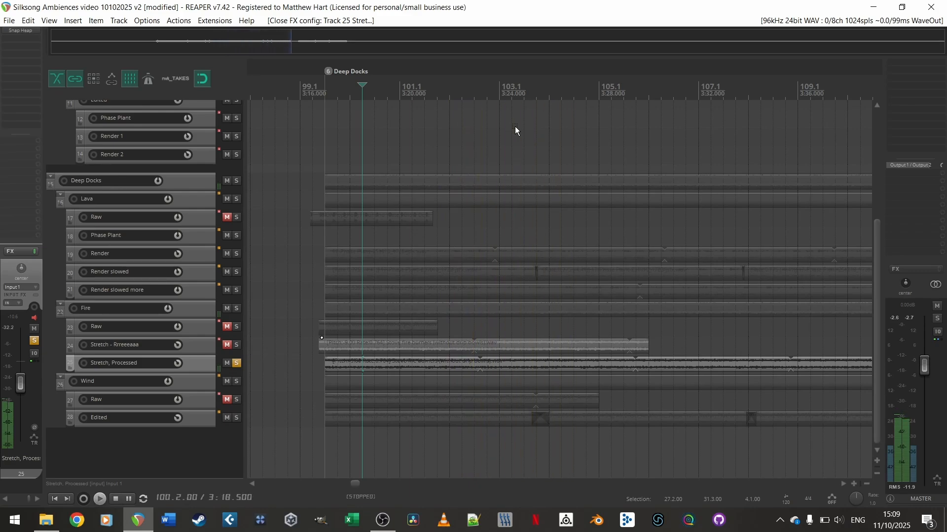
pyautogui.click(237, 364)
# Solo the raw recording in the Wind group, and play it back from the Deep Docks marker.
pyautogui.click(238, 400)
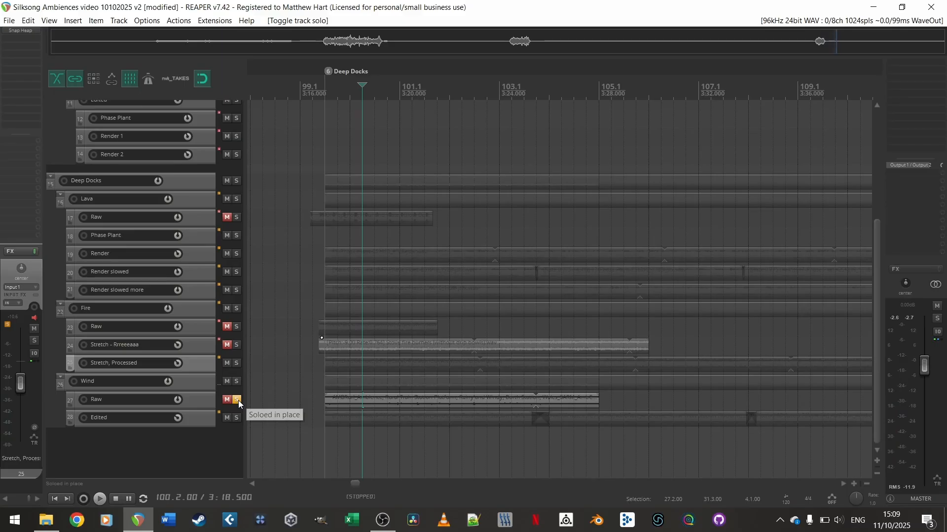
pyautogui.click(325, 86)
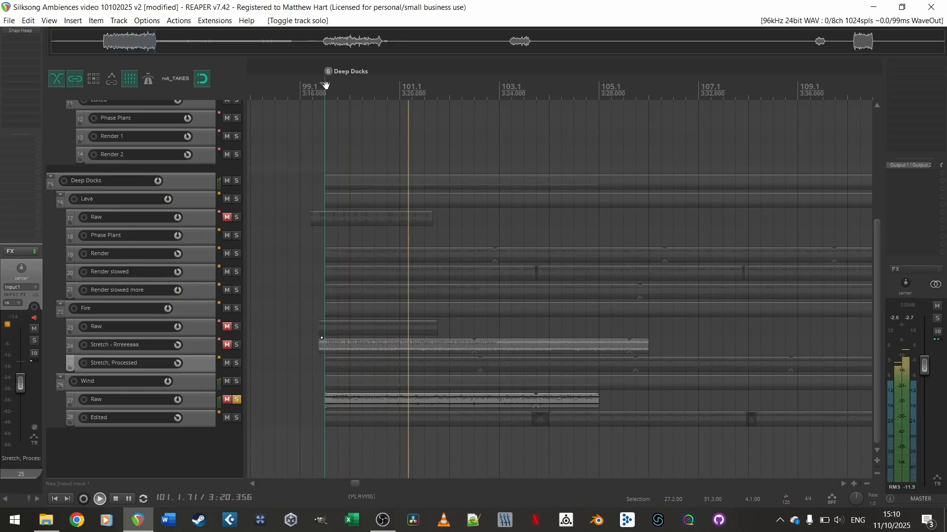
pyautogui.press('space')
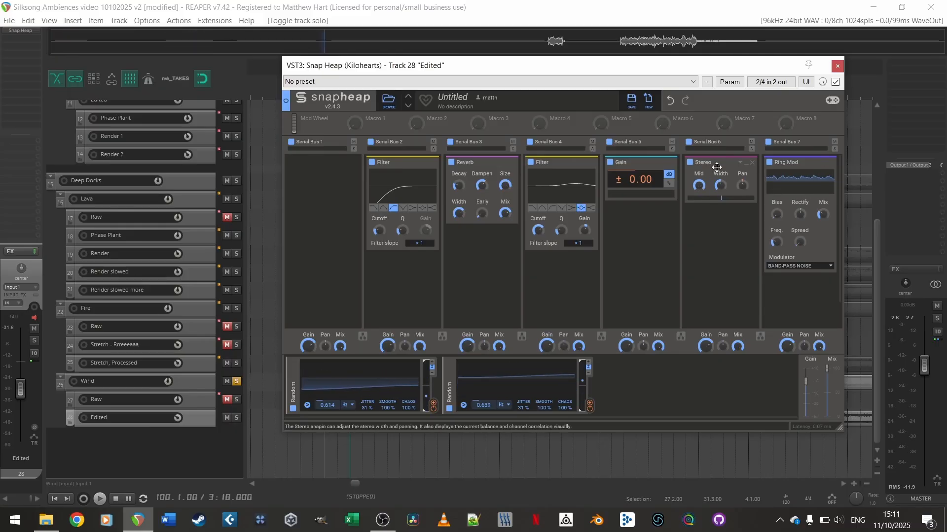
# Examine Snap Heap on the Edited wind track, tracing the second Random modulator to the Stereo effect's pan.
pyautogui.moveTo(590, 406); pyautogui.dragTo(742, 187)
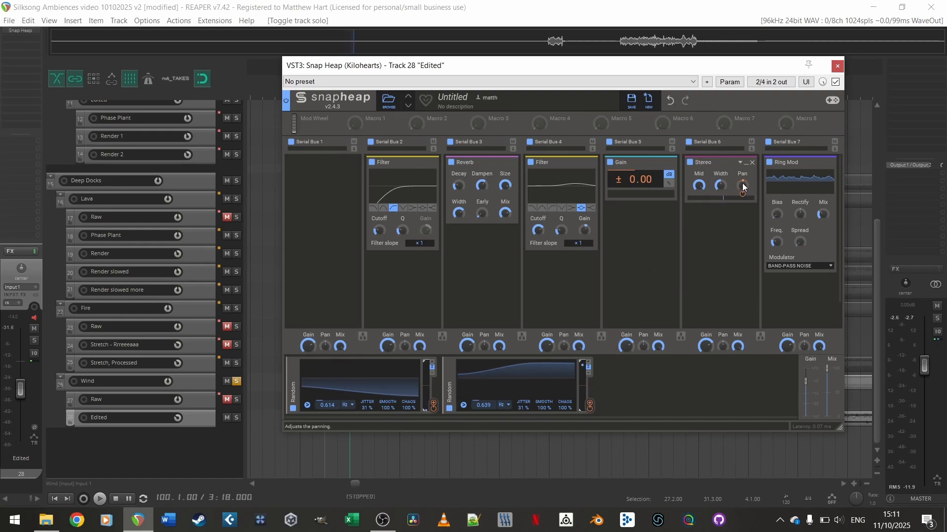